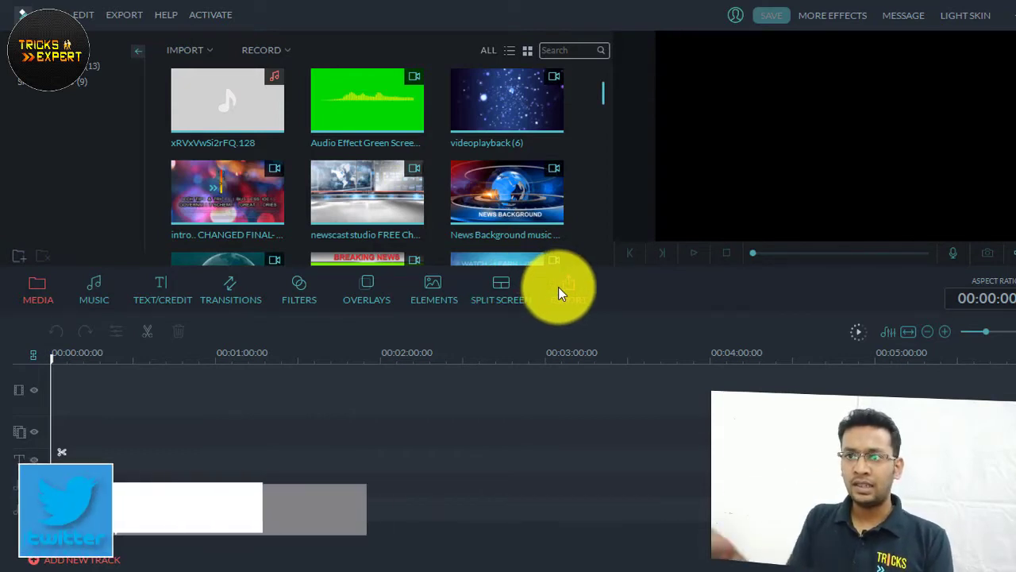
Scroll through Filmora's TEXT/CREDIT library of title and credit templates
left_click(171, 291)
scroll(367, 178, "down", 5)
scroll(387, 163, "down", 3)
scroll(389, 160, "down", 10)
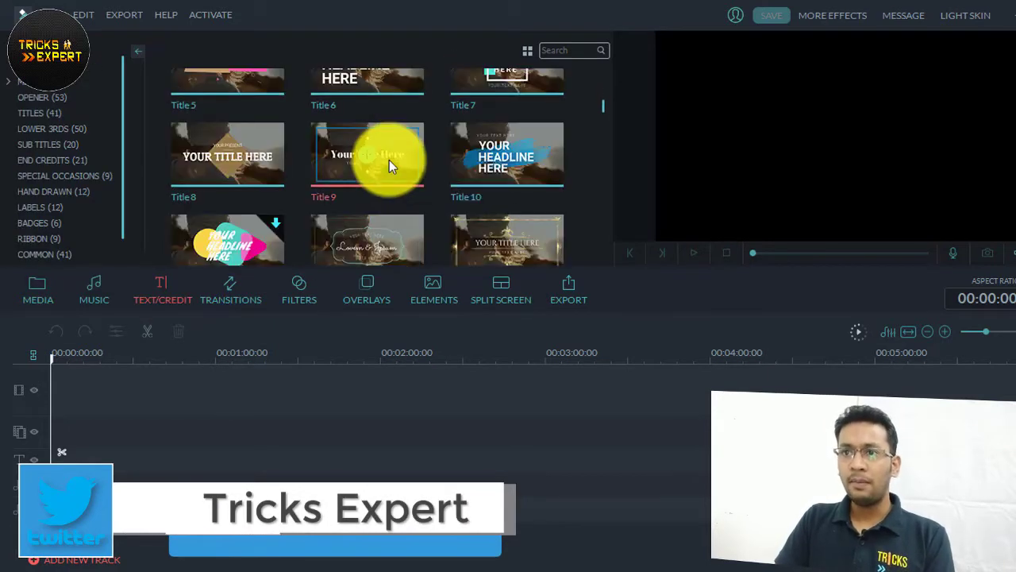
scroll(395, 165, "down", 7)
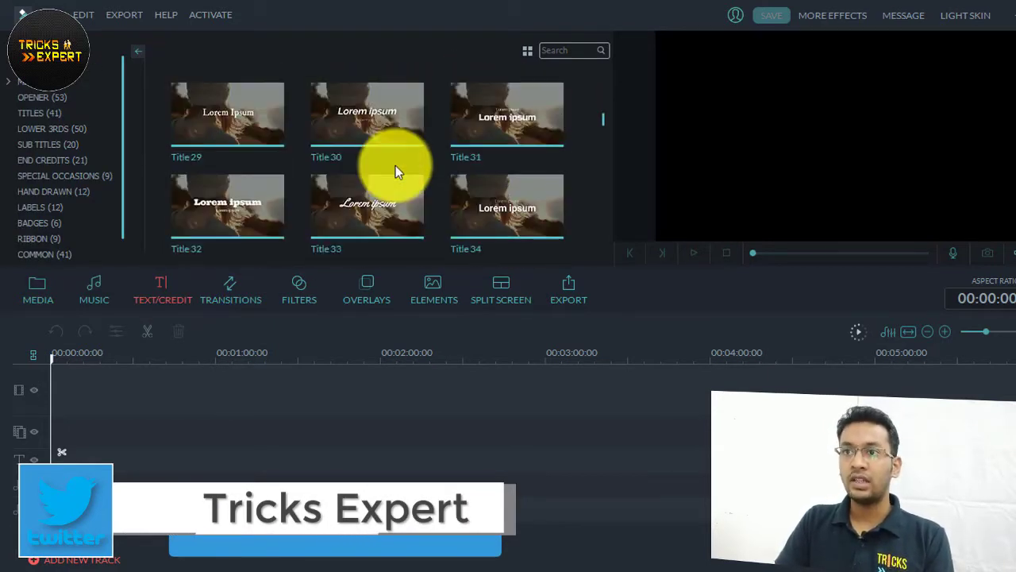
scroll(395, 165, "down", 4)
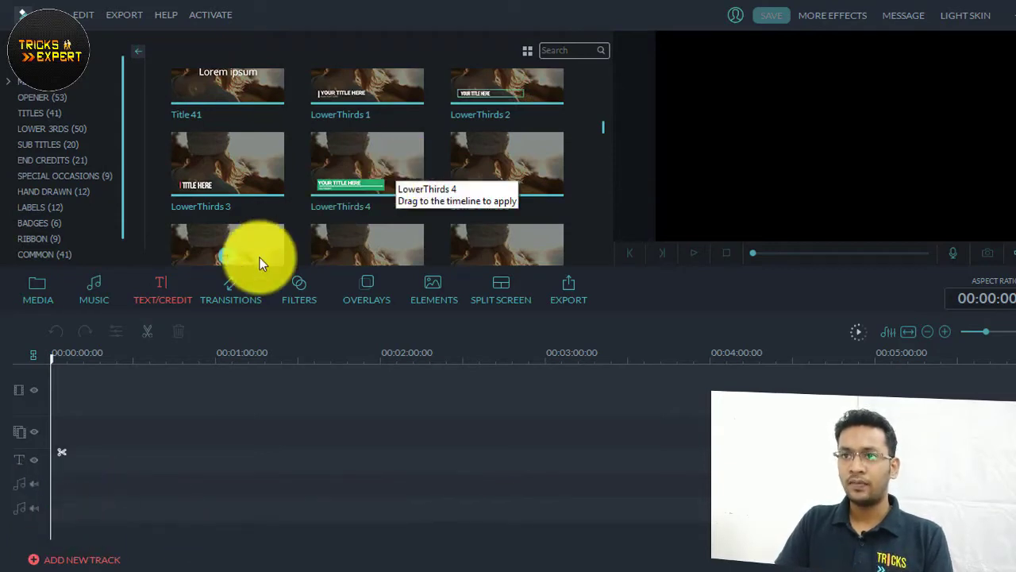
Browse the TRANSITIONS collection, scrolling down through the available effects
left_click(237, 291)
scroll(436, 143, "down", 5)
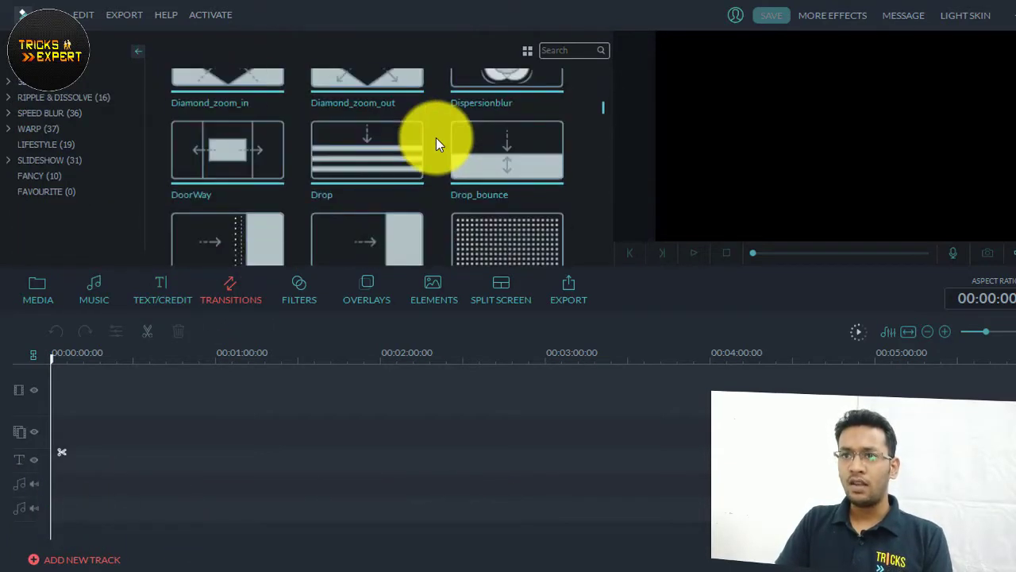
scroll(436, 139, "down", 10)
scroll(436, 143, "down", 10)
scroll(436, 147, "down", 5)
Browse the FILTERS collection, scrolling through the available filters
left_click(300, 291)
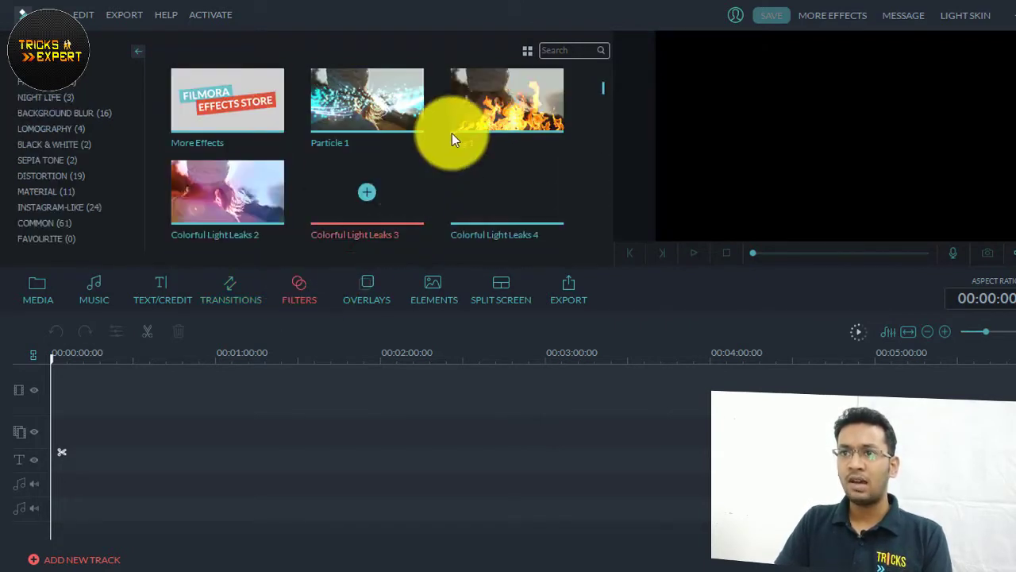
scroll(452, 137, "down", 5)
scroll(415, 190, "down", 2)
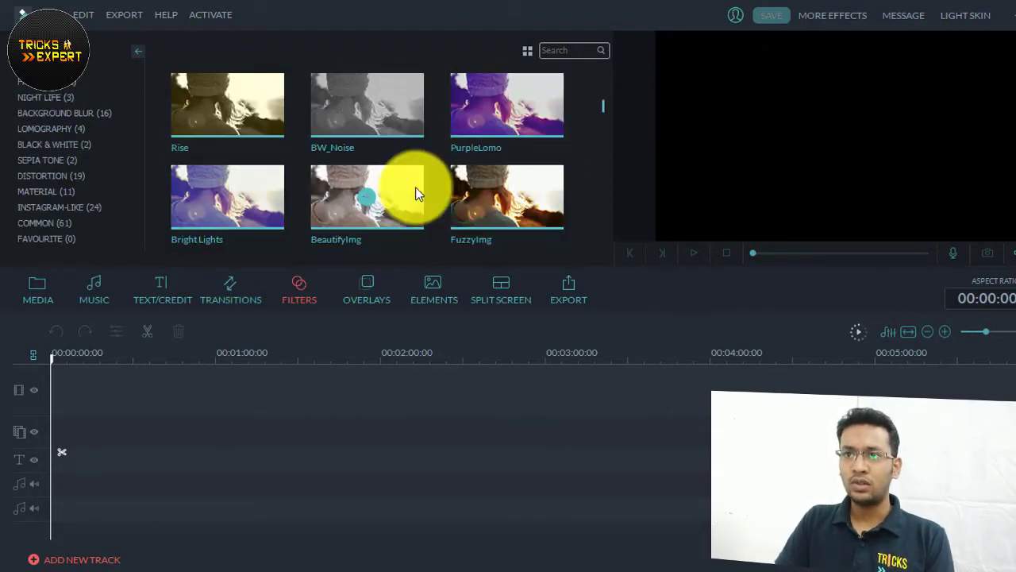
scroll(415, 188, "down", 2)
scroll(415, 189, "down", 2)
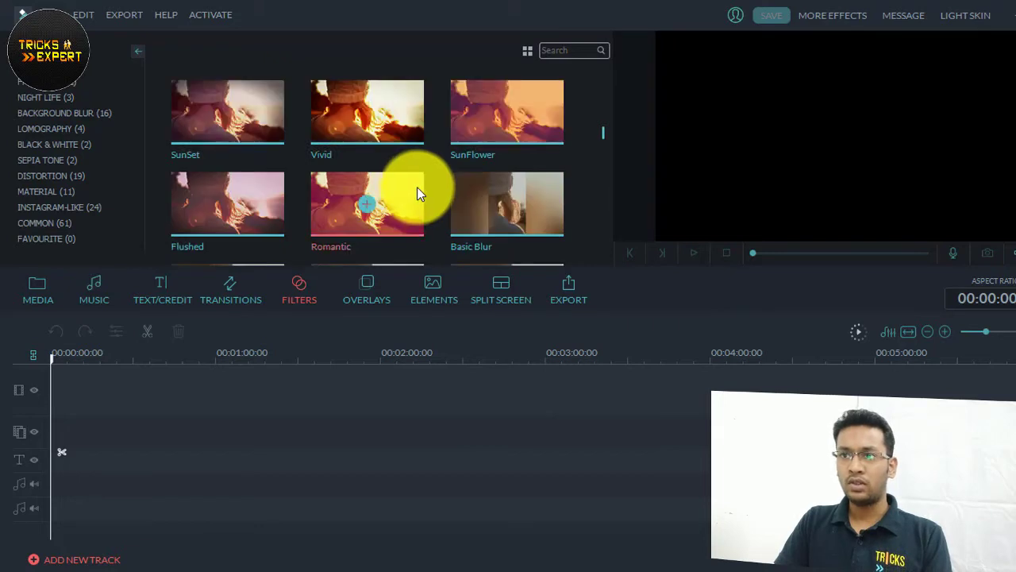
scroll(416, 187, "down", 2)
Look through OVERLAYS and ELEMENTS, then show the SPLIT SCREEN layout templates
left_click(373, 289)
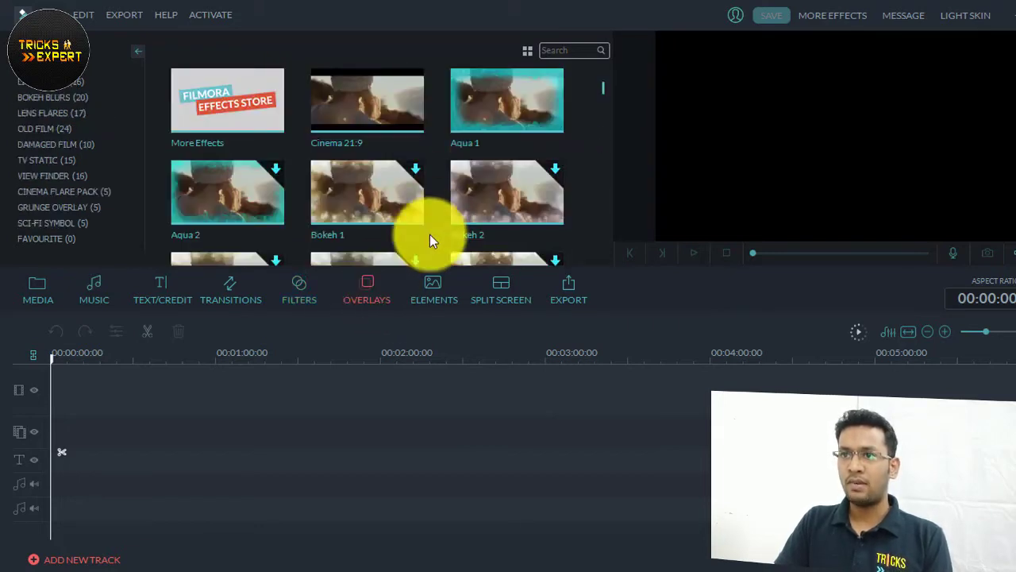
scroll(433, 226, "down", 3)
left_click(442, 285)
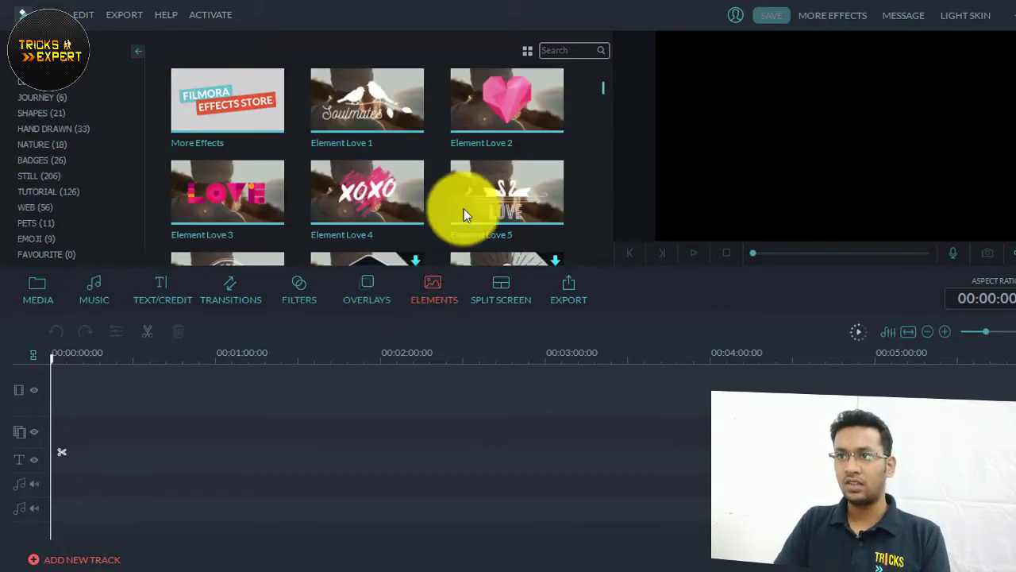
scroll(467, 172, "down", 5)
scroll(482, 200, "down", 5)
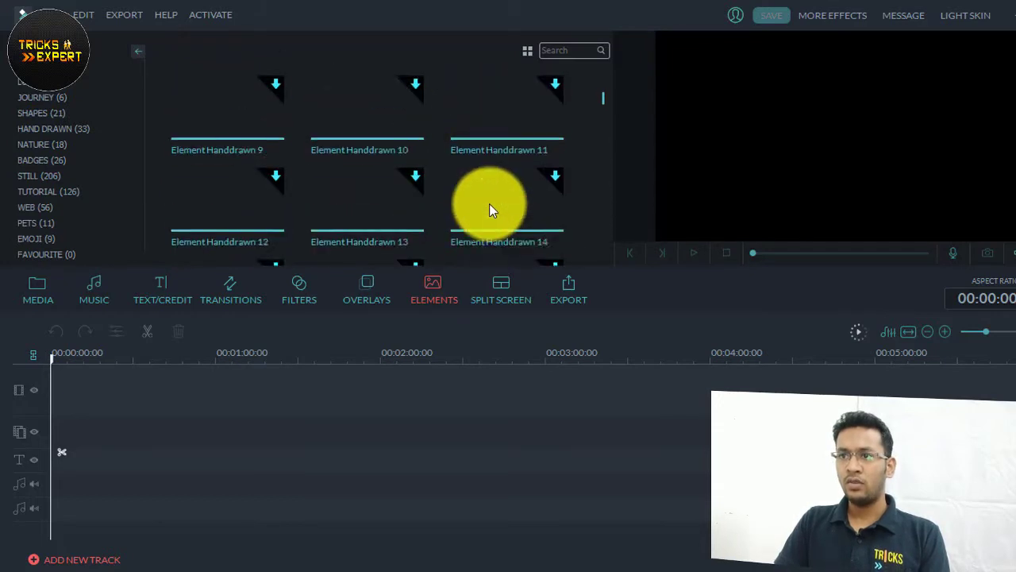
left_click(506, 282)
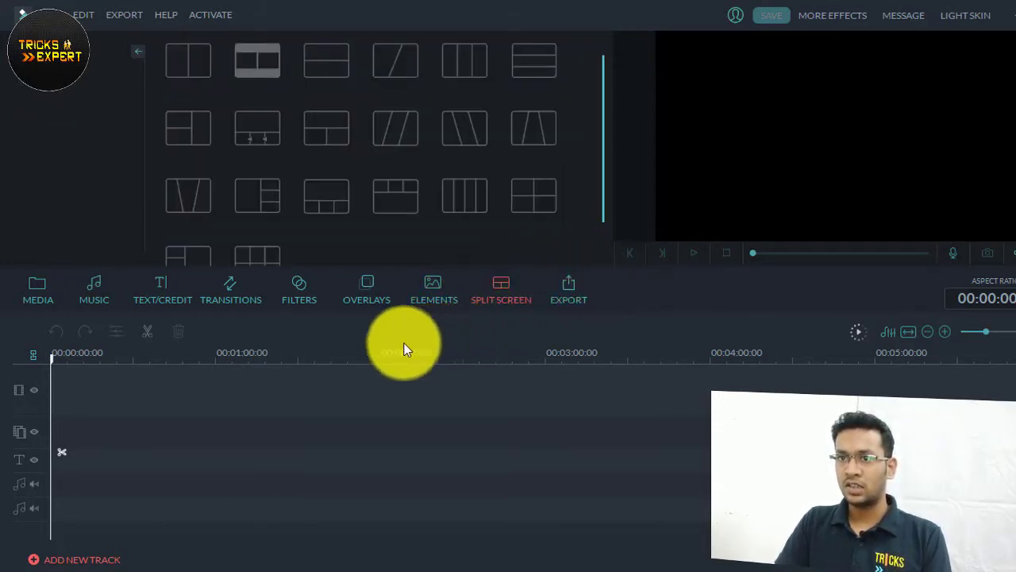
Go back to the MEDIA library of imported clips
left_click(48, 294)
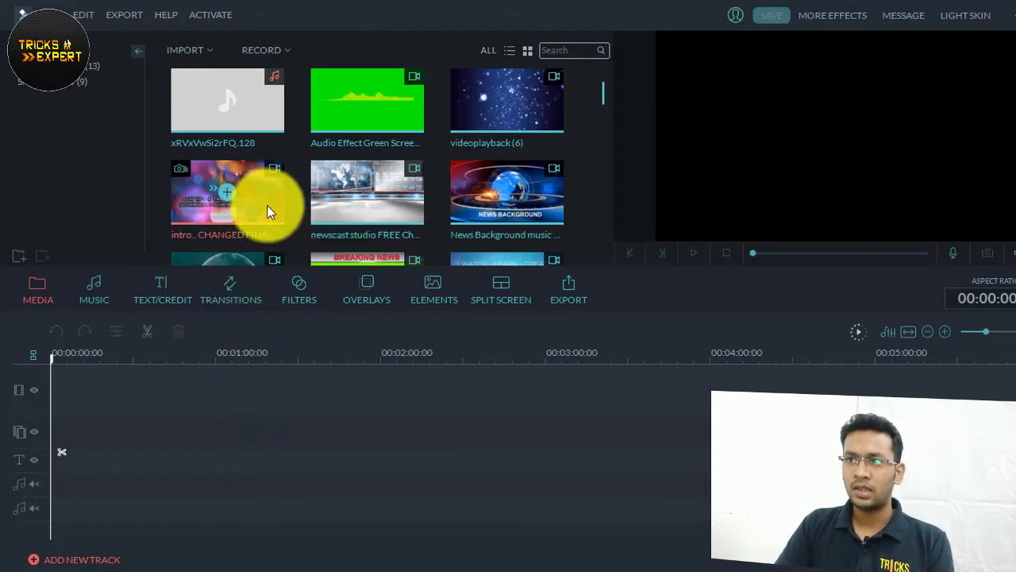
Preview the intro clip, stop it, then play it again
key("space")
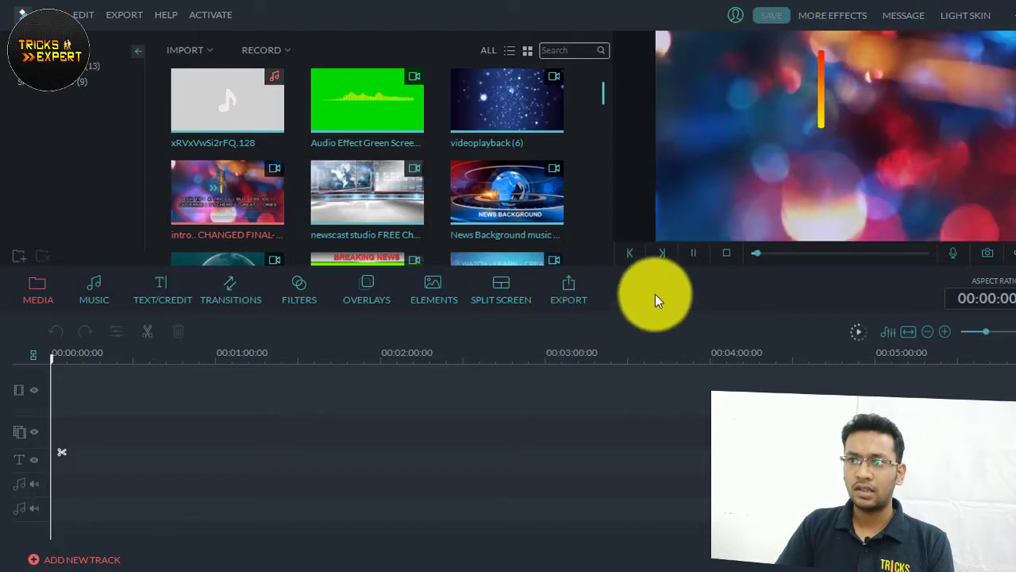
left_click(693, 251)
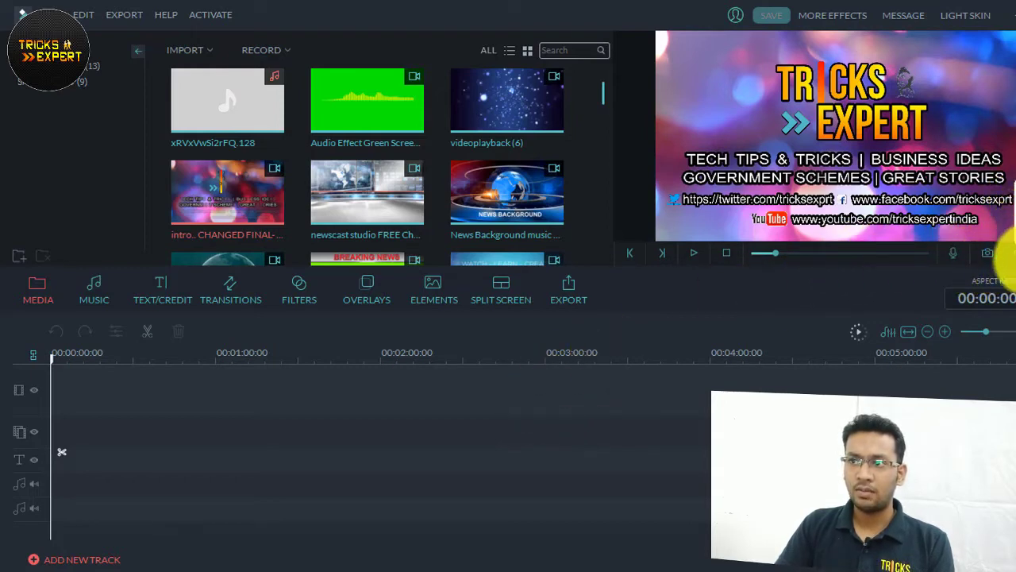
left_click(690, 254)
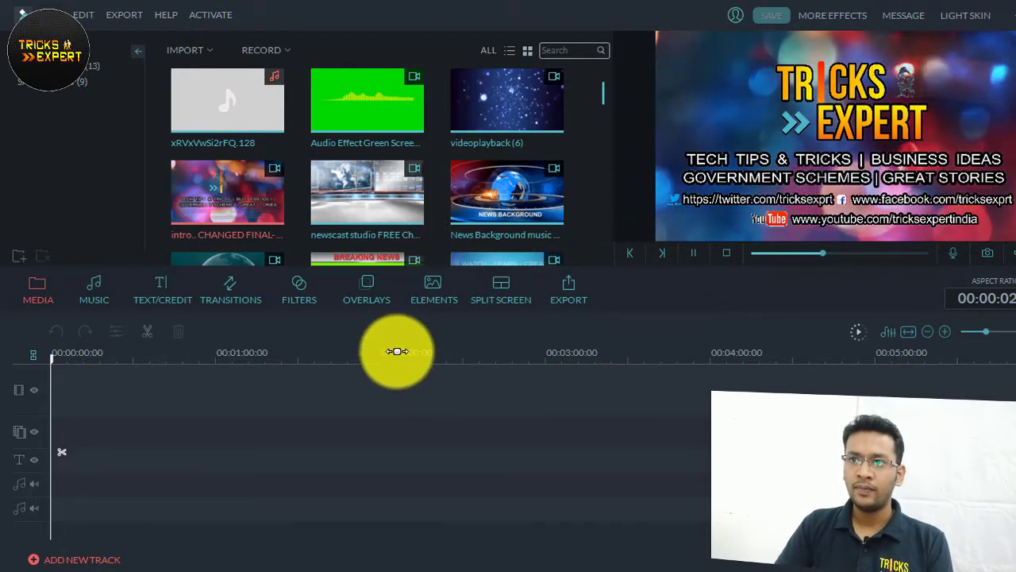
Play the newscast studio clip in the preview, then pause it
double_click(400, 230)
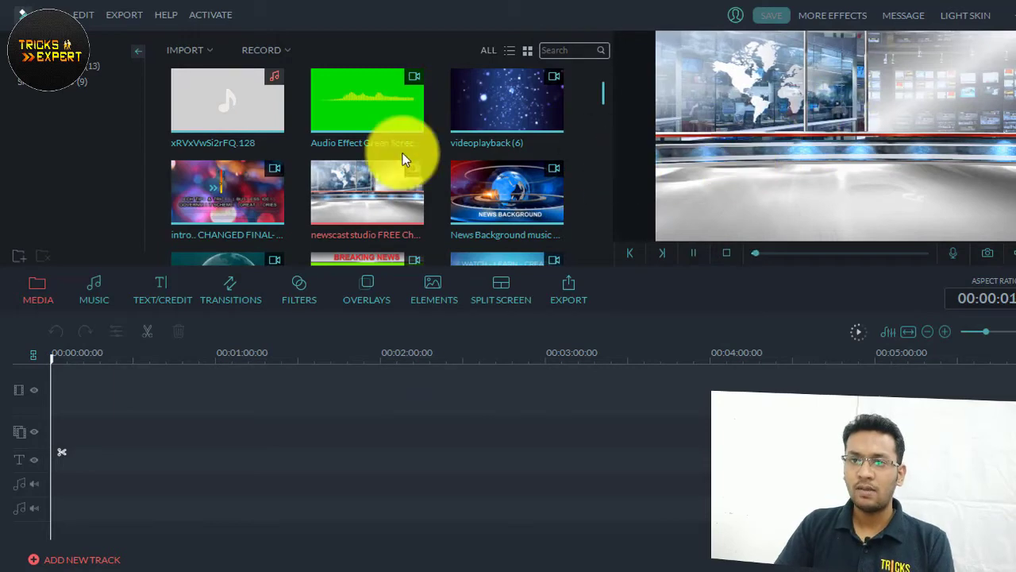
mouse_move(402, 183)
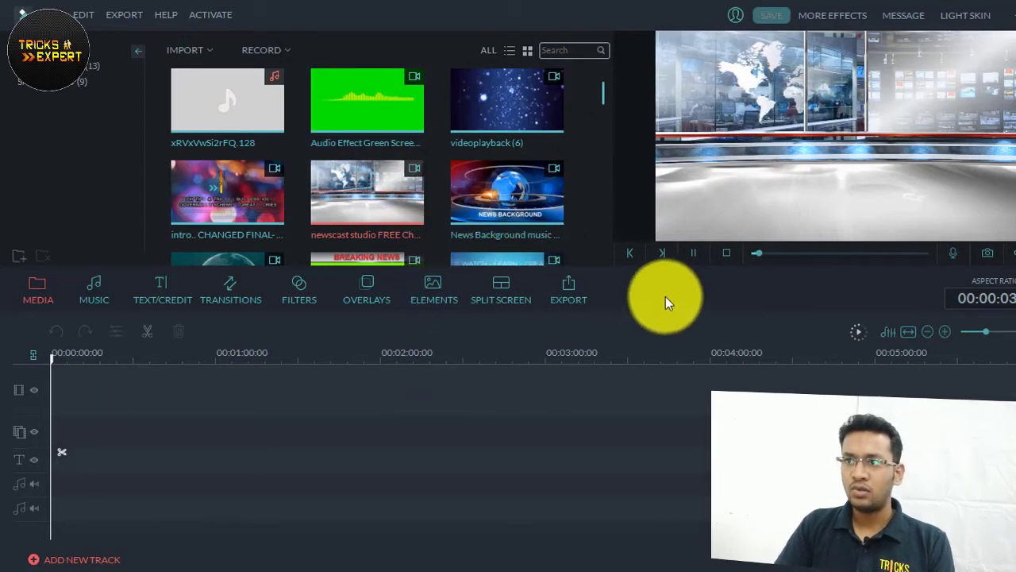
left_click(693, 252)
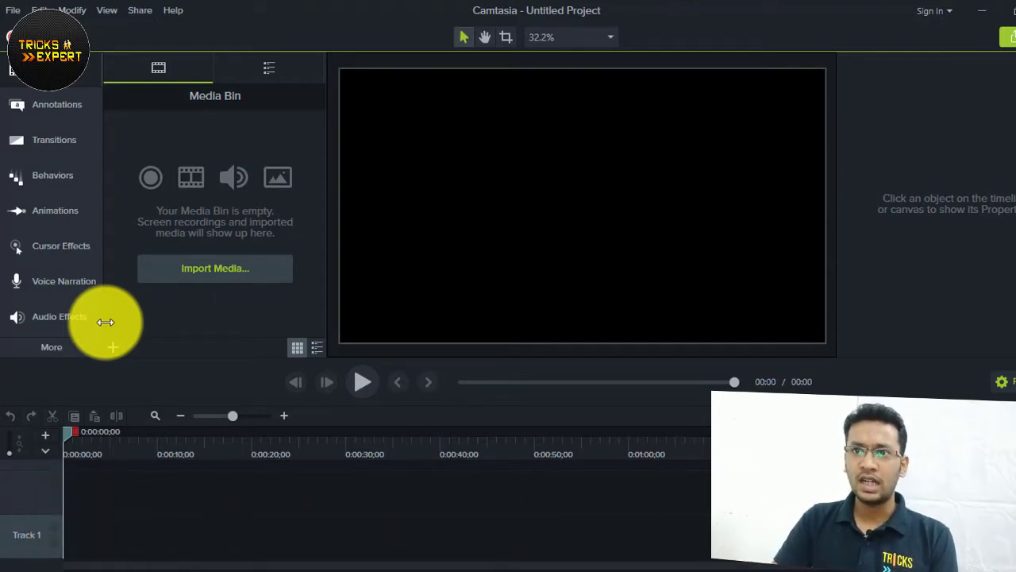
Step through Annotations, Transitions, Behaviors and Animations, ending on Cursor Effects
left_click(67, 102)
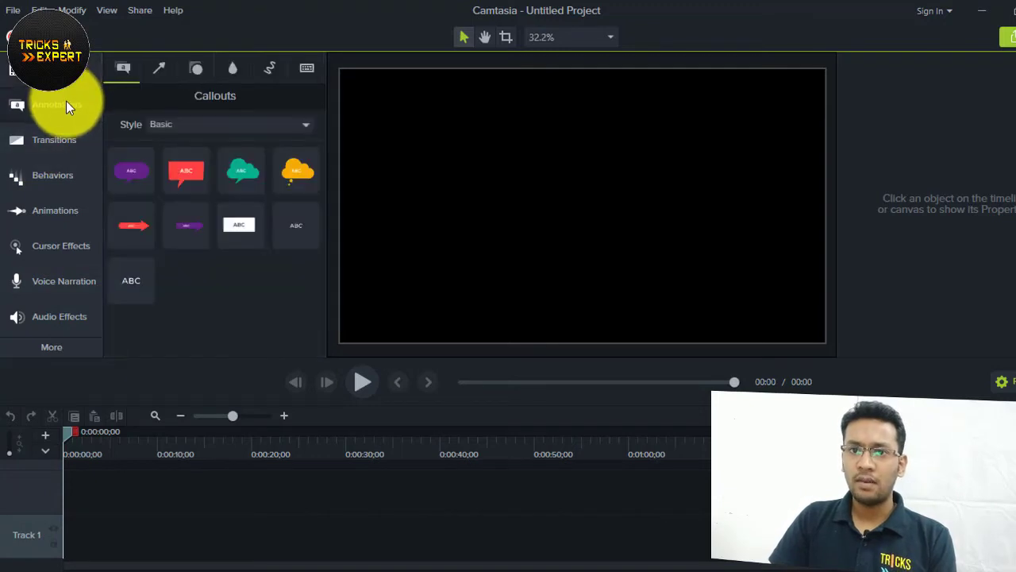
left_click(61, 140)
left_click(58, 179)
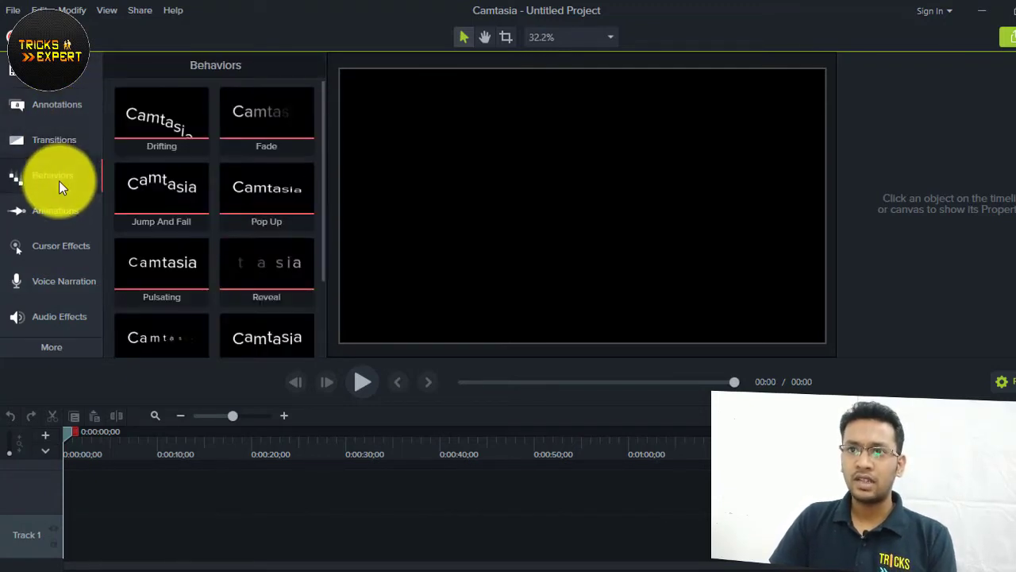
left_click(57, 224)
left_click(62, 248)
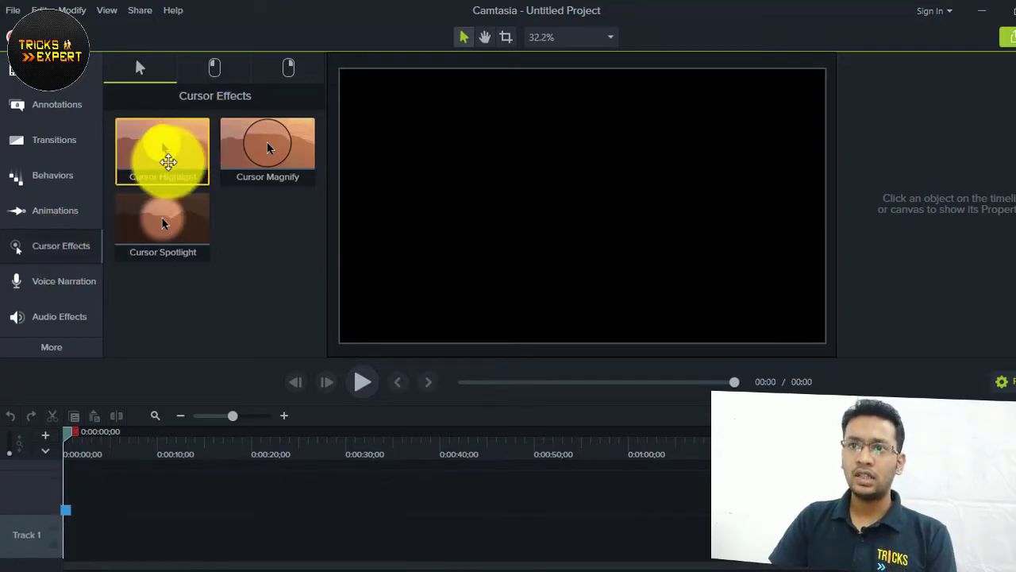
View Voice Narration settings, then the Audio Effects library
left_click(70, 286)
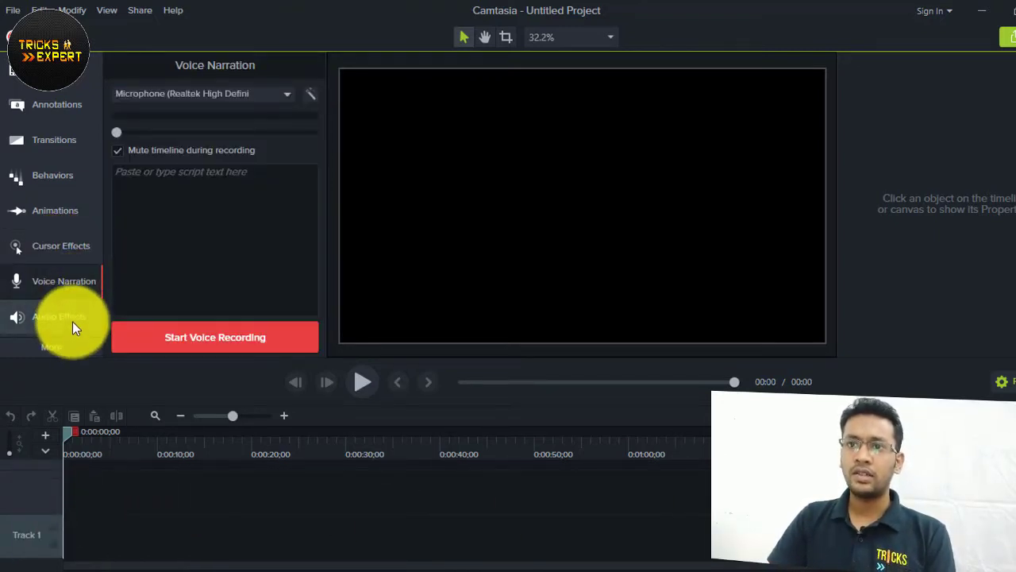
left_click(72, 322)
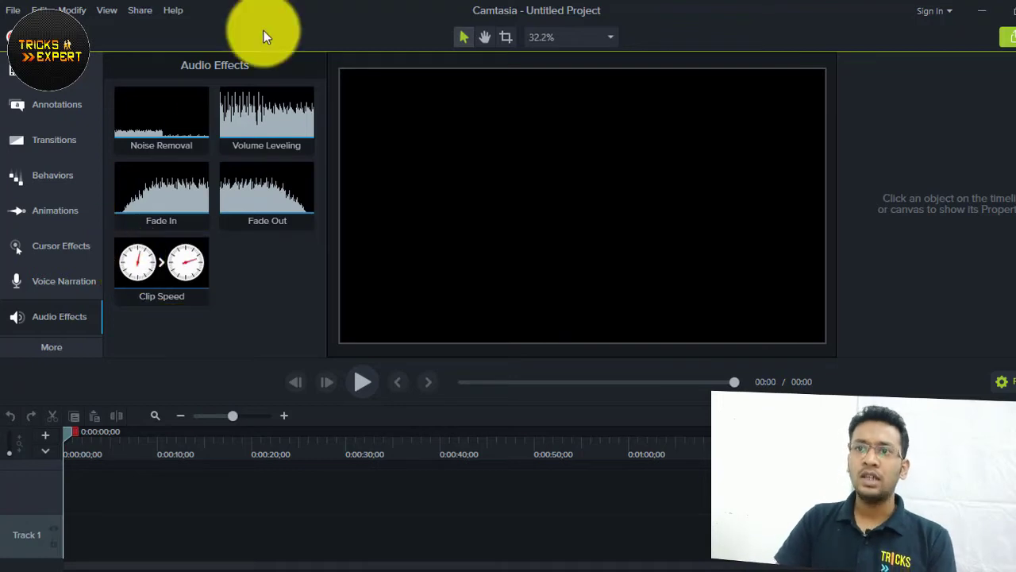
Show Camtasia's Visual Effects and Annotations, then Movie Maker's video effects and transitions
left_click(58, 347)
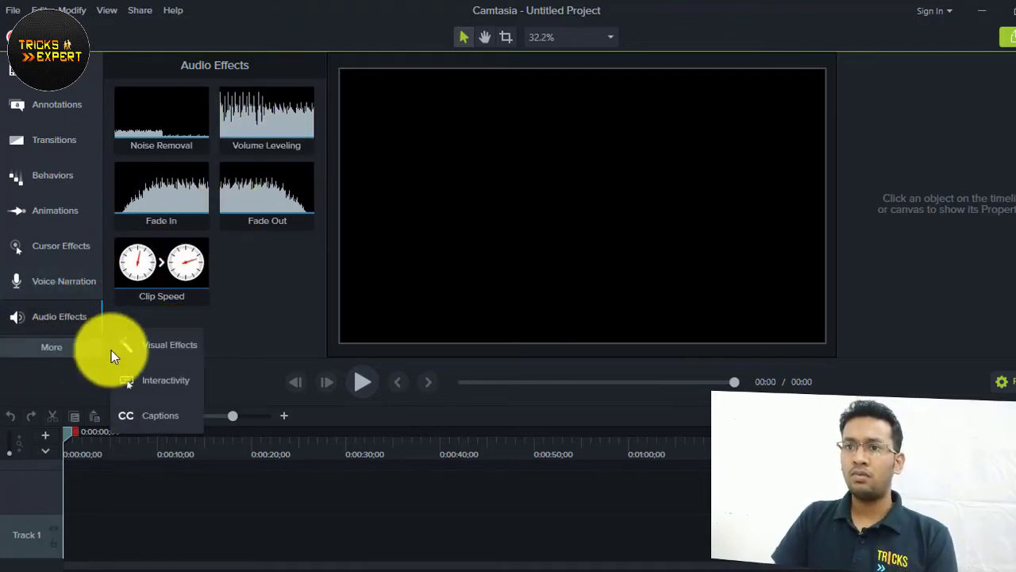
left_click(175, 357)
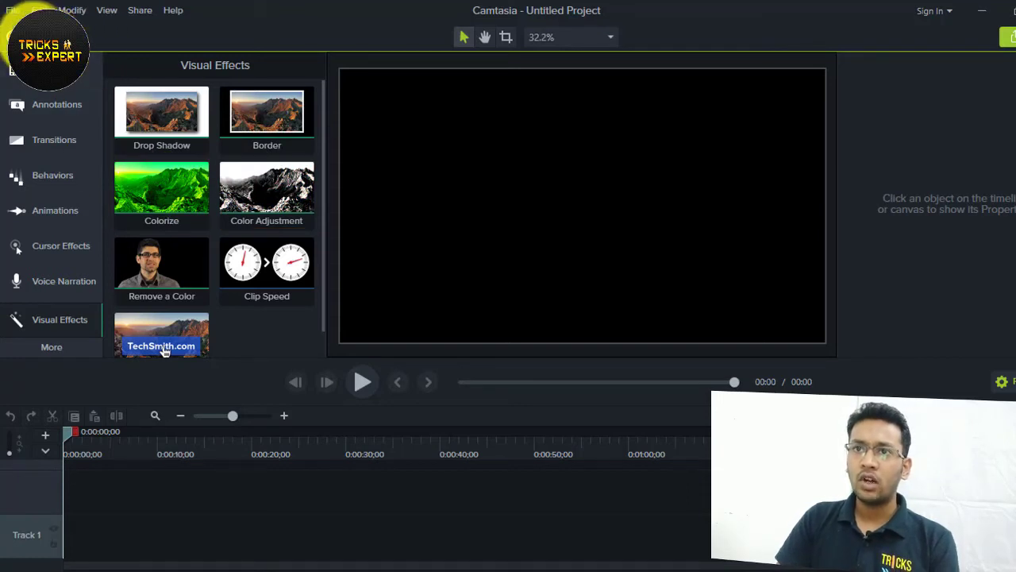
left_click(66, 104)
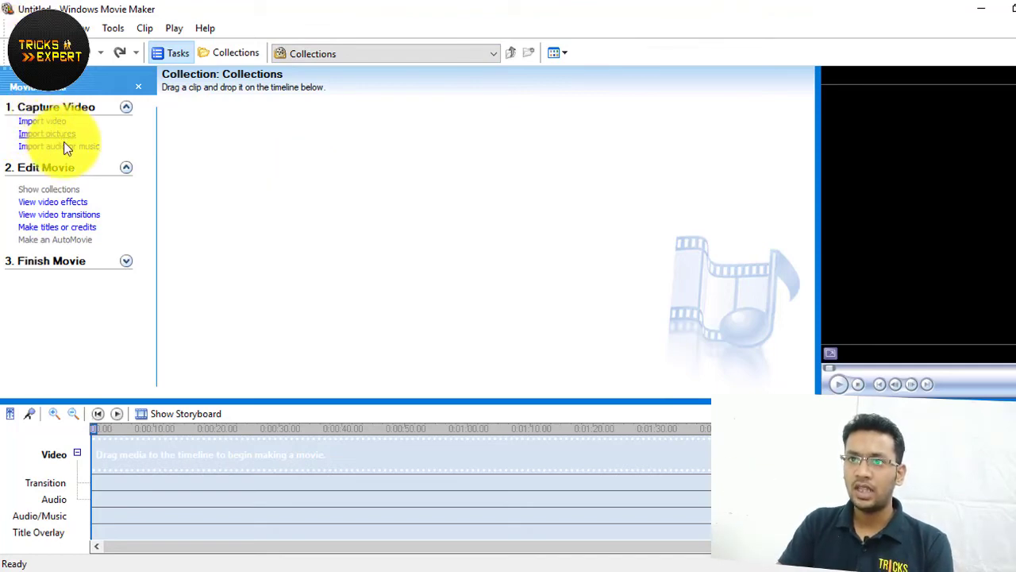
left_click(76, 204)
left_click(79, 216)
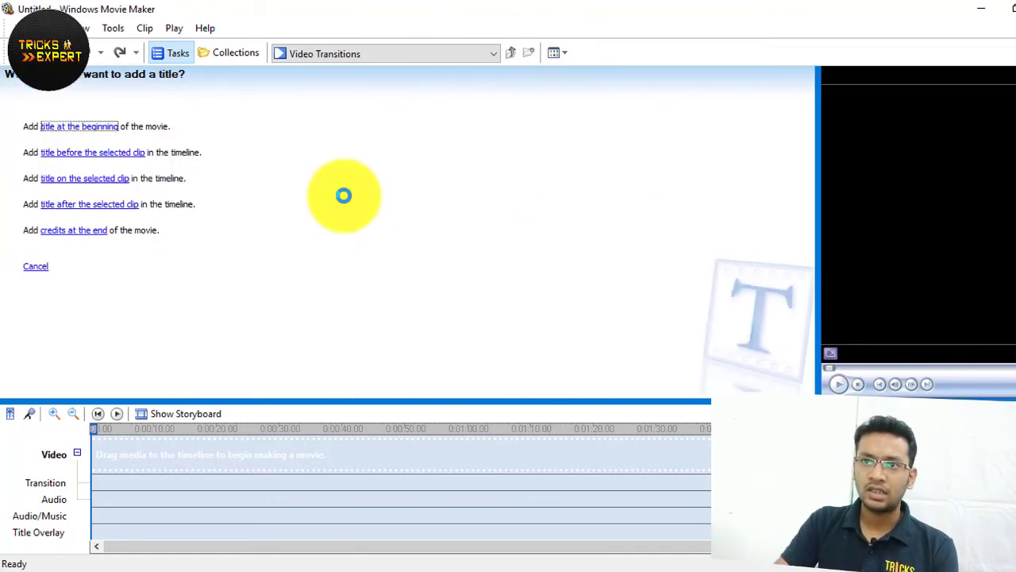
left_click(36, 267)
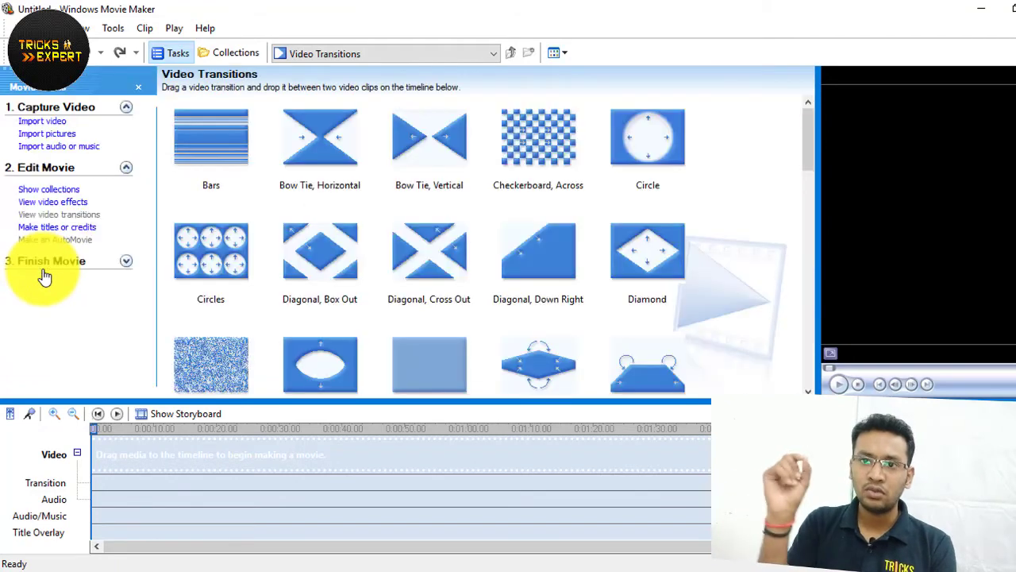